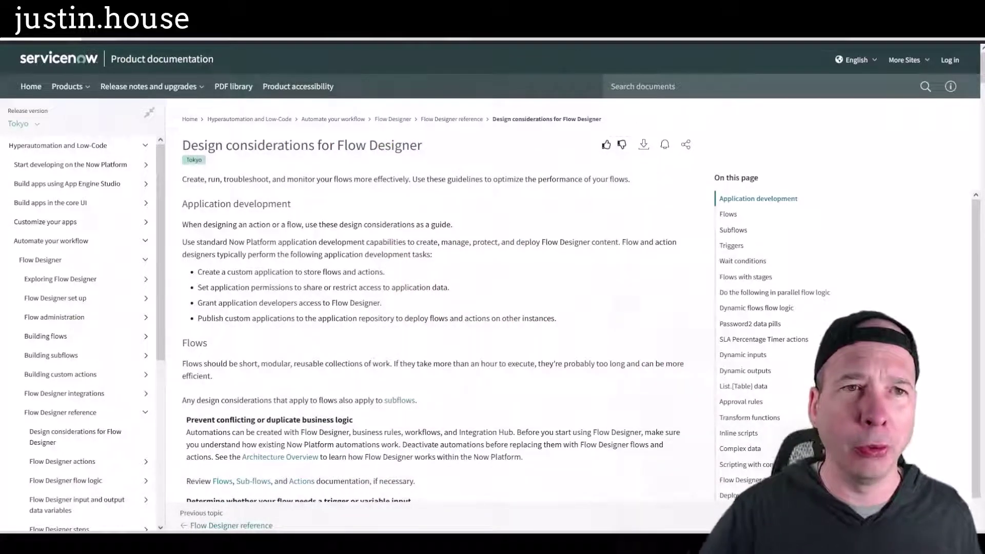
Highlight the 'Limit For Each and Do Until loops to 1000 iterations' guideline in the documentation
scroll(331, 215, down, 8)
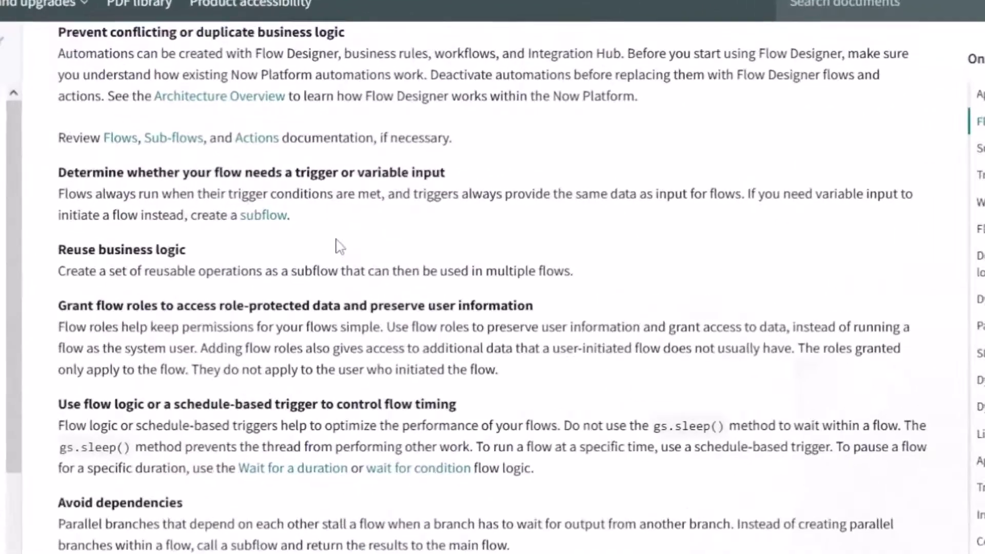
scroll(310, 223, down, 7)
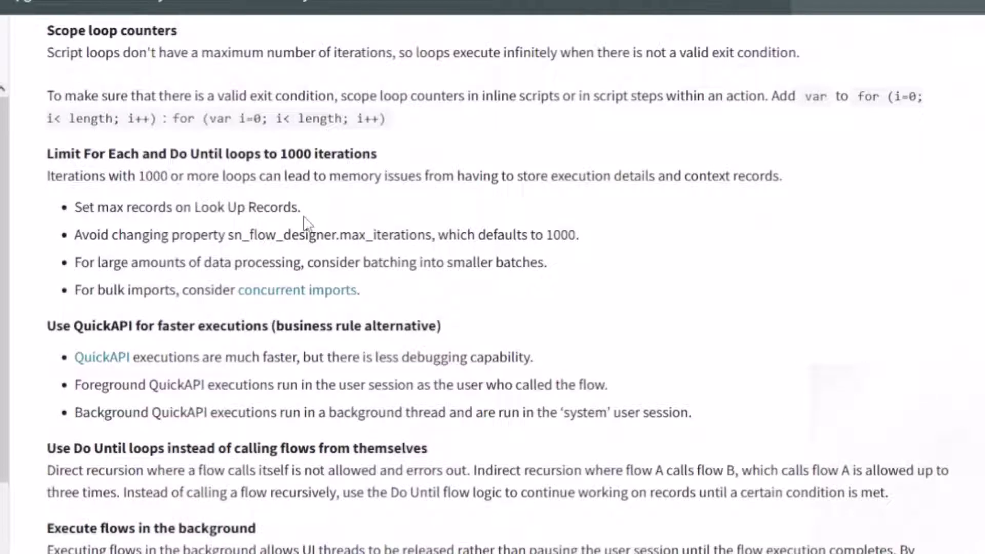
mouse_move(24, 129)
mouse_down()
mouse_move(230, 233)
mouse_move(668, 308)
mouse_move(793, 305)
mouse_up()
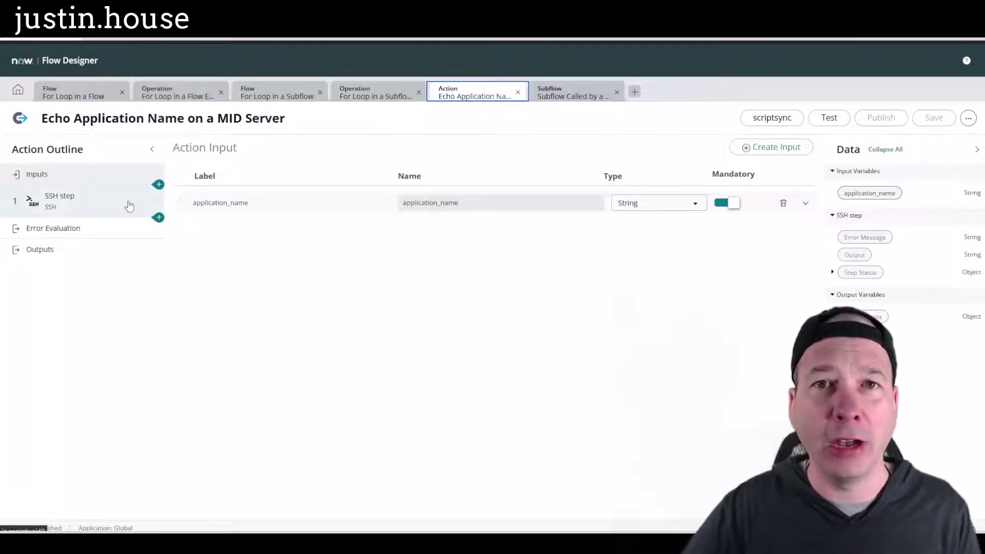
Inspect the SSH step that echoes application_name, then switch to the For Loop in a Flow flow
click(65, 209)
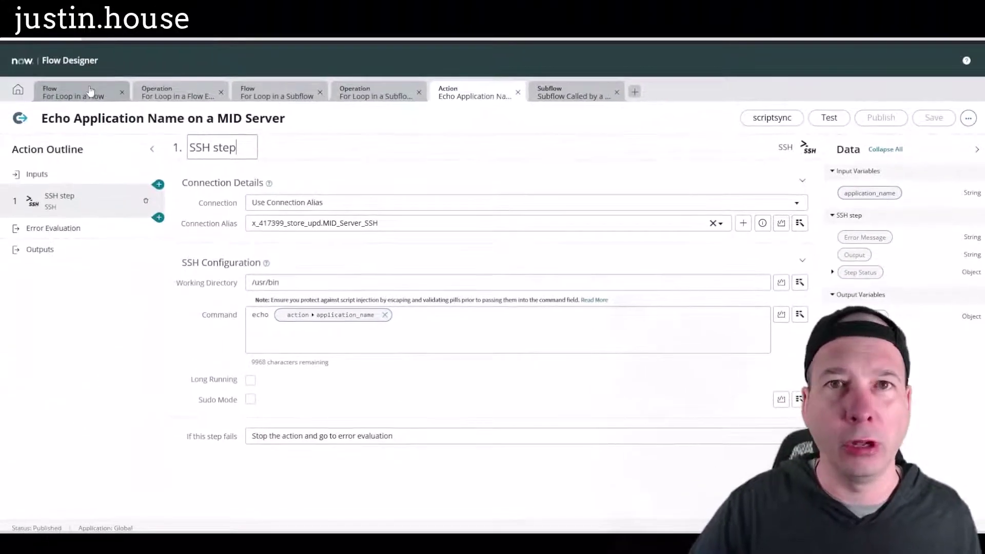
click(89, 91)
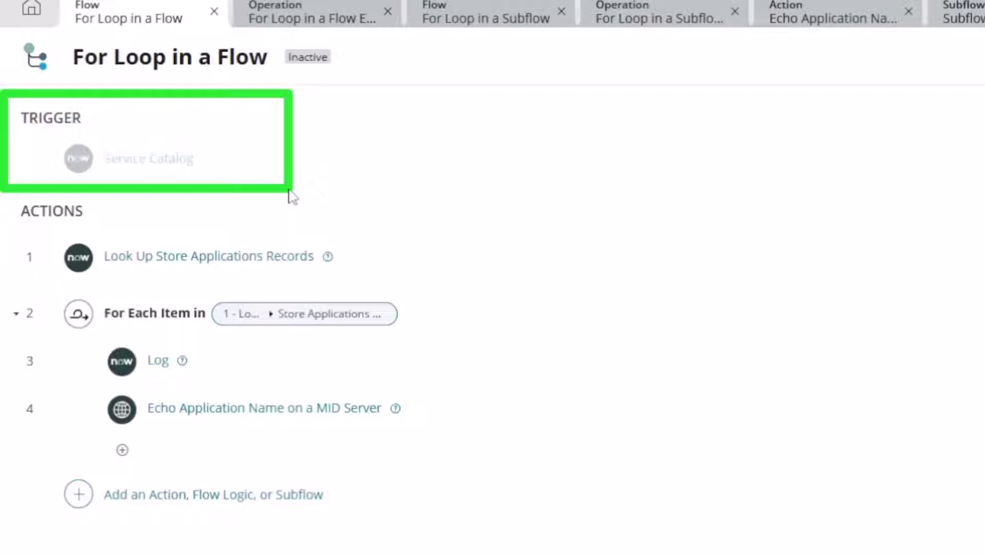
Annotate the records lookup and Echo Application Name on a MID Server steps, then clear the marks
mouse_move(426, 202)
mouse_down()
mouse_move(442, 238)
mouse_move(366, 264)
mouse_move(369, 254)
mouse_move(361, 266)
mouse_move(382, 279)
mouse_up()
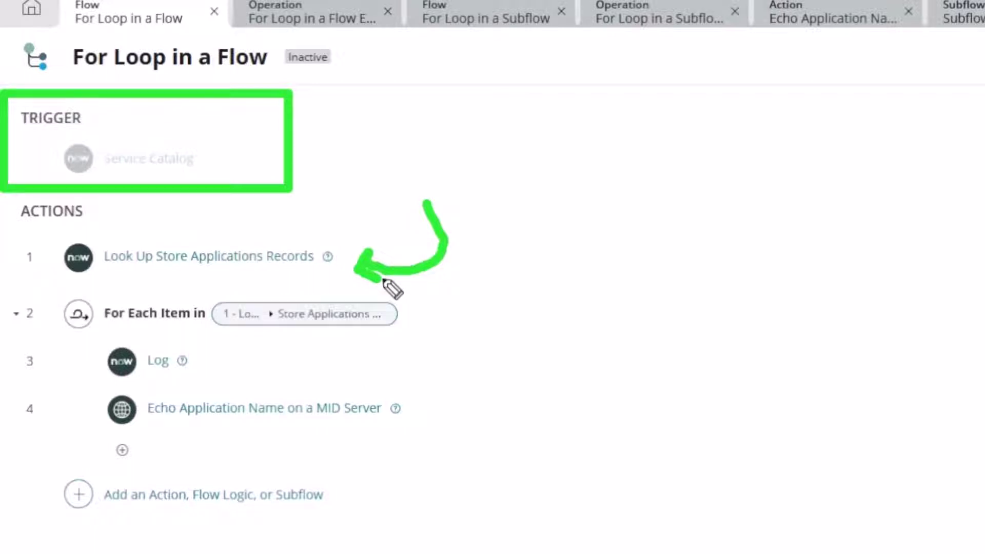
key(e)
key(Escape)
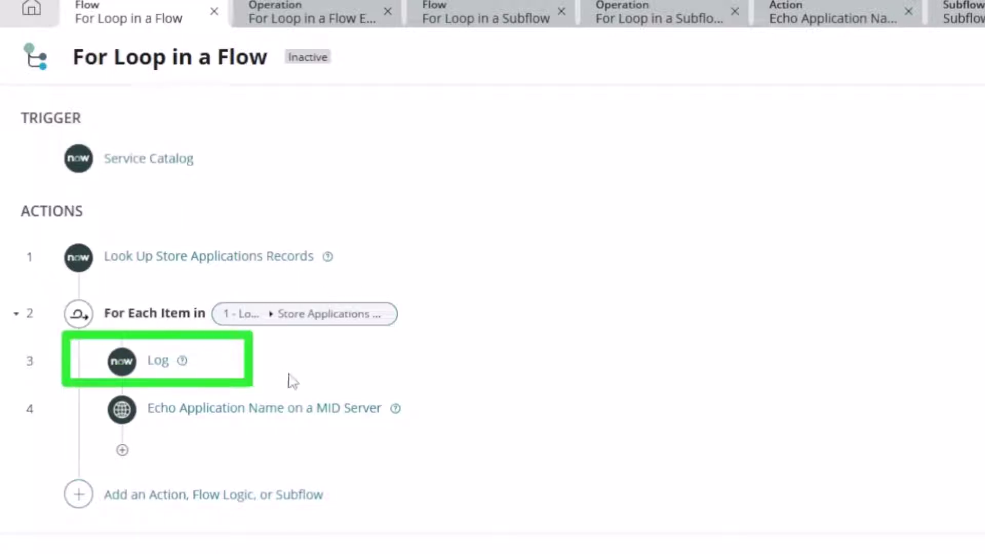
drag(58, 379, 443, 435)
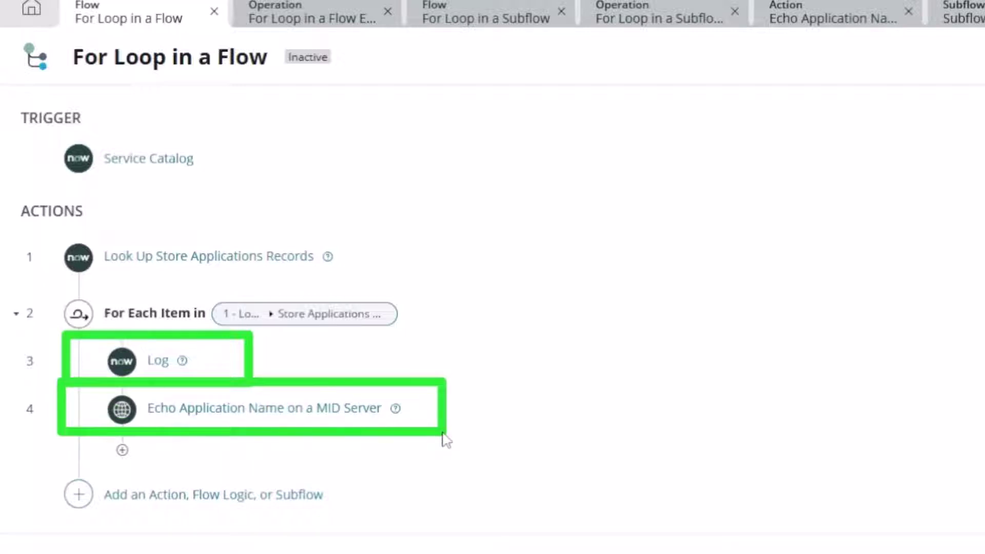
key(Escape)
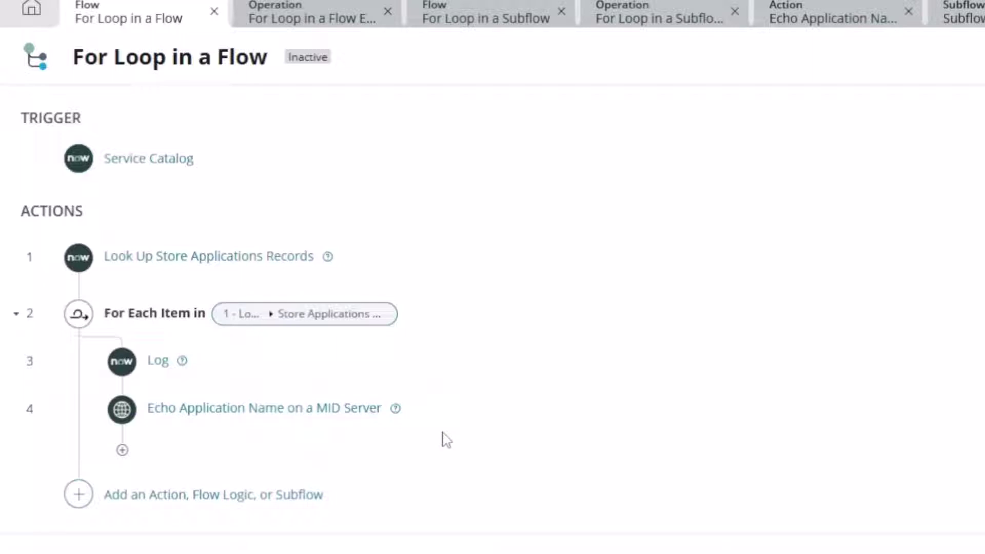
Show the lookup's Max Results of 1000, collapse it, and move to For Loop in a Subflow
click(405, 273)
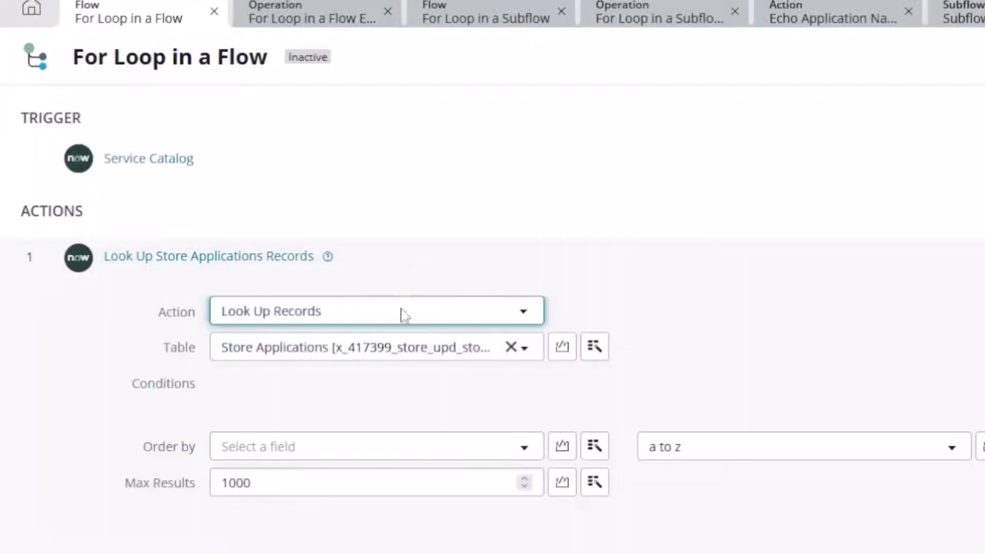
drag(85, 446, 302, 524)
key(Escape)
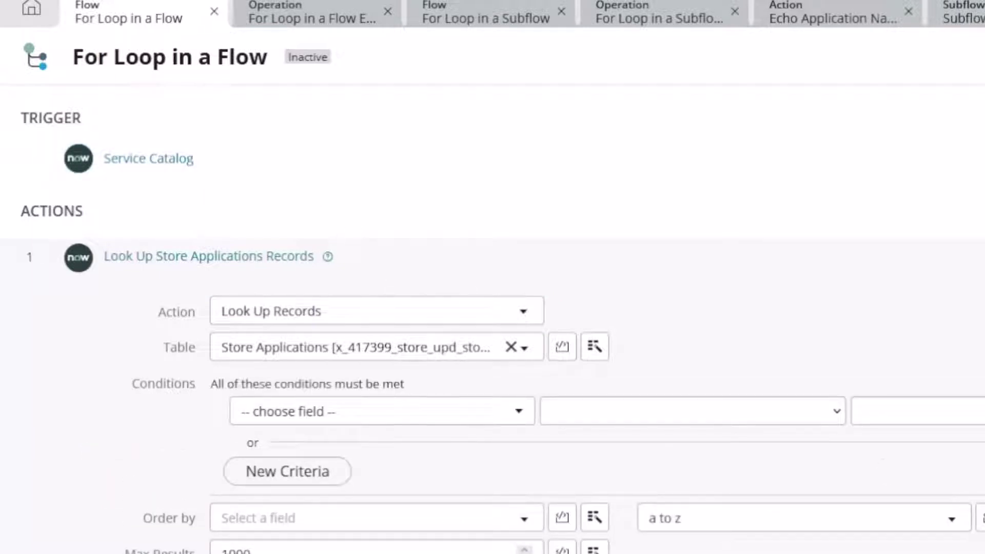
key(Return)
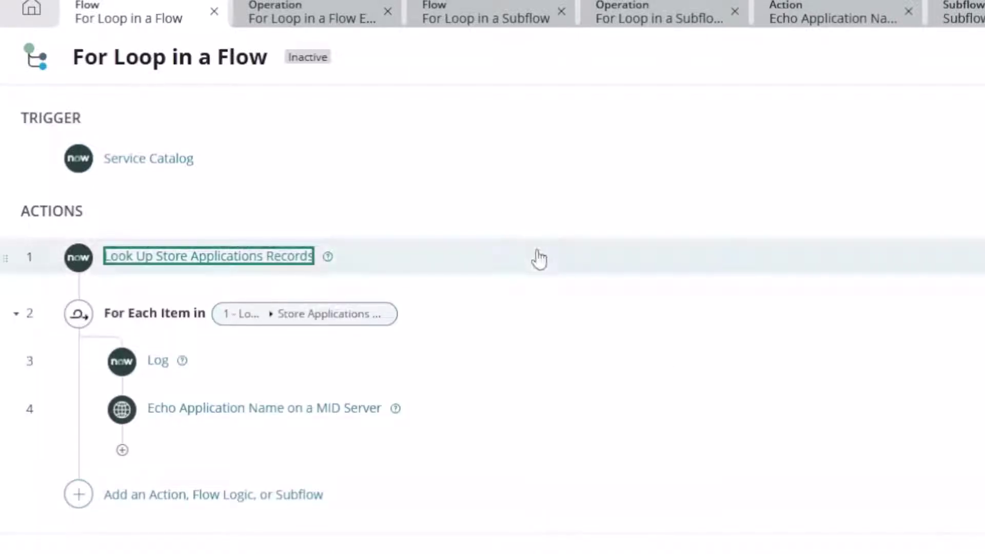
click(469, 12)
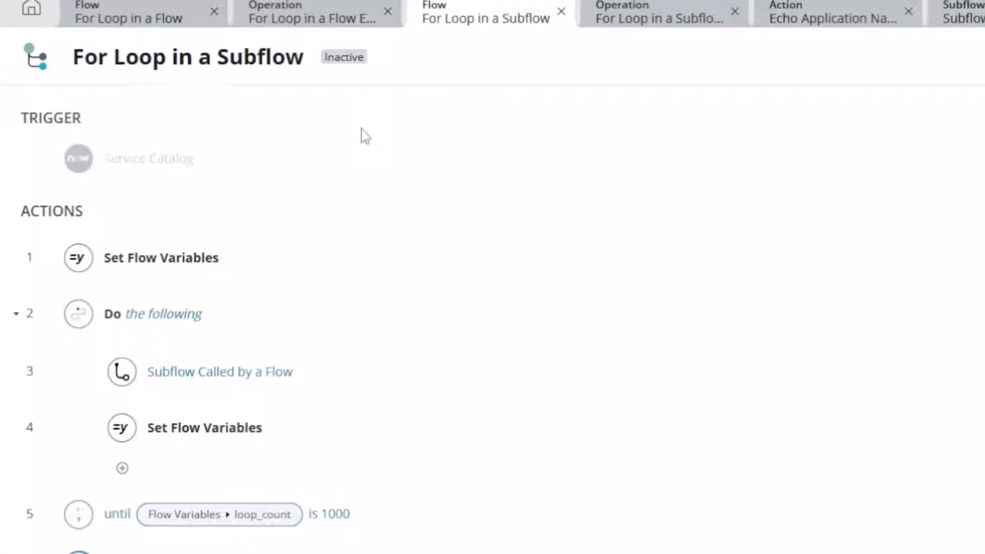
Mark the trigger, Set Flow Variables, subflow call and 'until loop_count is 1000' condition, then open the subflow
mouse_move(4, 103)
mouse_down()
mouse_move(235, 208)
mouse_move(253, 179)
mouse_up()
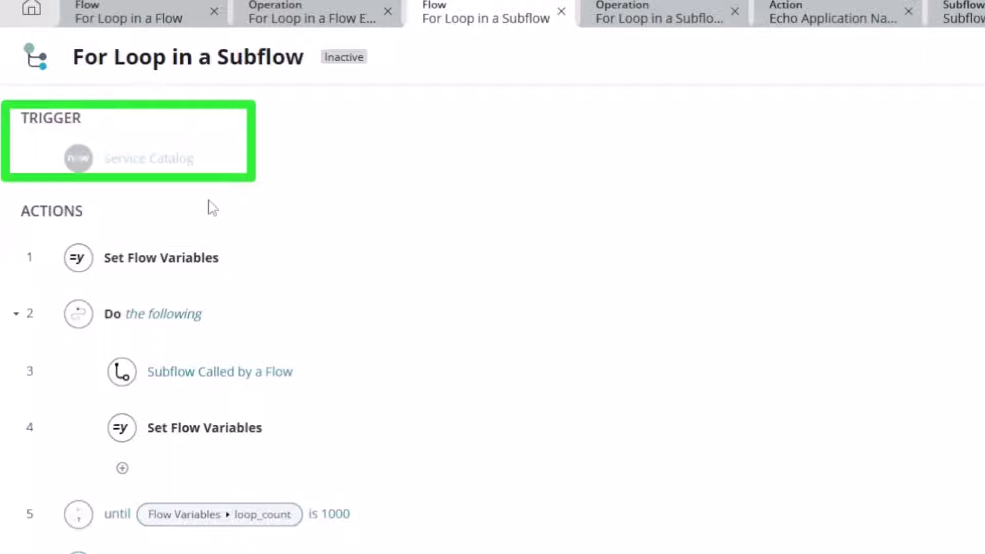
mouse_move(290, 214)
mouse_down()
mouse_move(303, 226)
mouse_move(244, 285)
mouse_up()
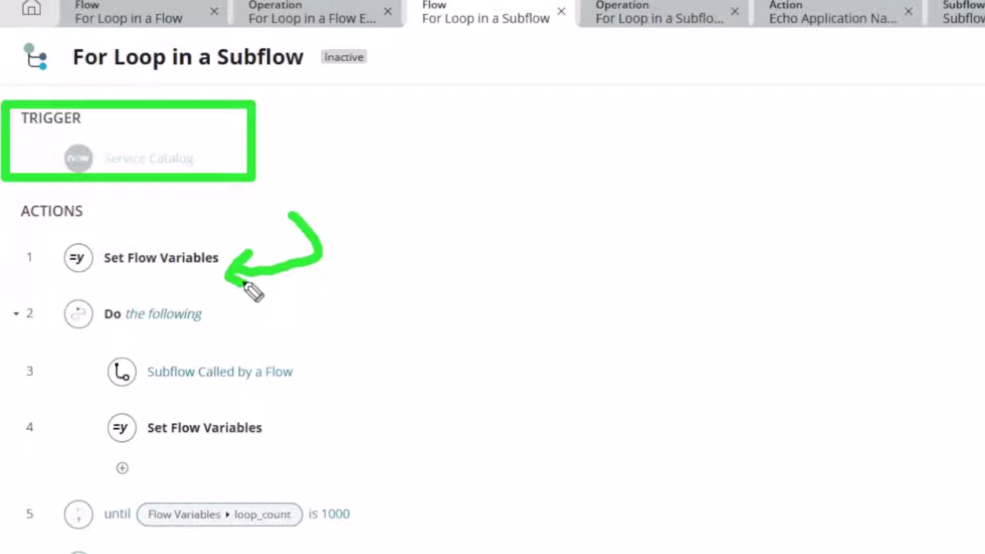
mouse_move(329, 347)
mouse_down()
mouse_move(203, 336)
mouse_move(115, 378)
mouse_move(321, 409)
mouse_move(290, 348)
mouse_up()
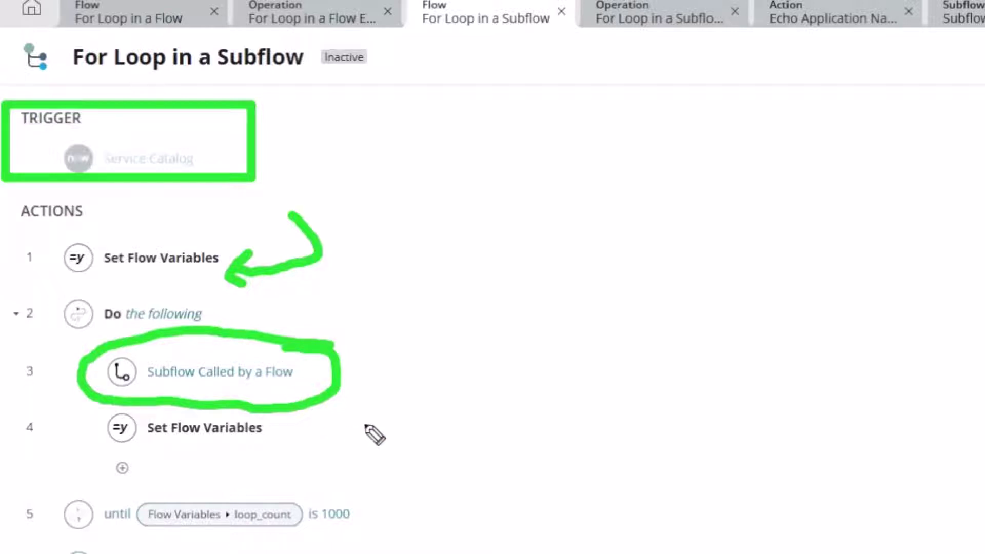
mouse_move(413, 505)
mouse_down()
mouse_move(292, 449)
mouse_move(78, 489)
mouse_move(76, 553)
mouse_move(417, 510)
mouse_move(398, 496)
mouse_up()
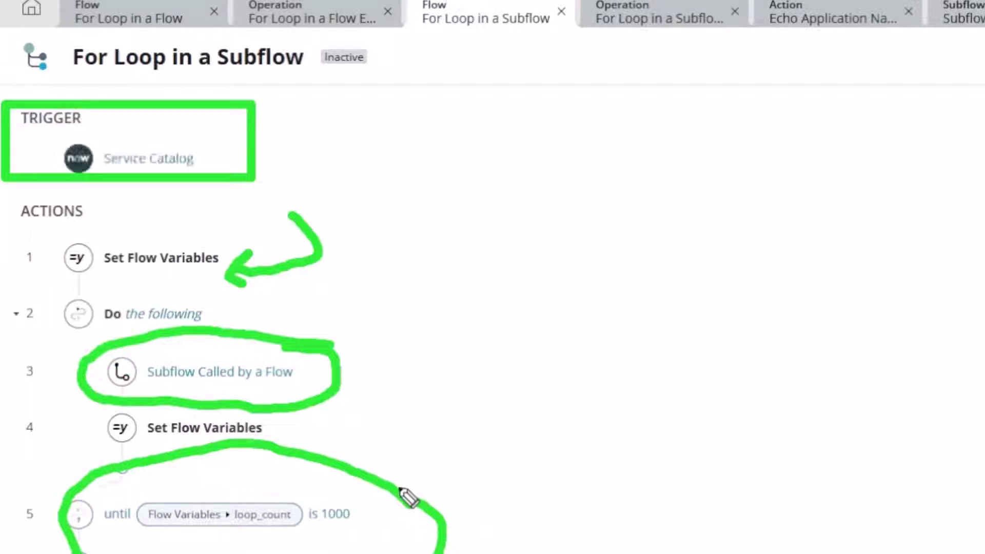
key(e)
key(Escape)
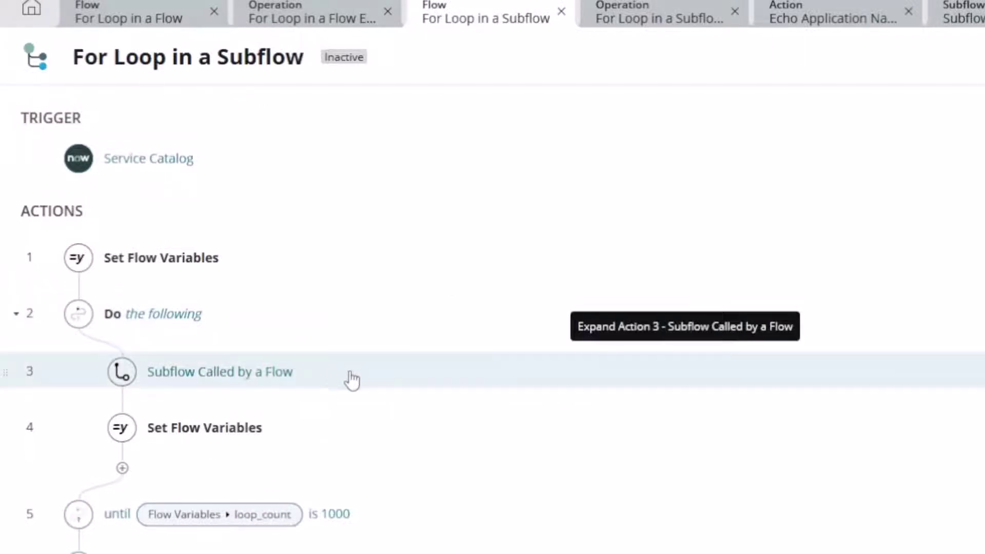
click(954, 13)
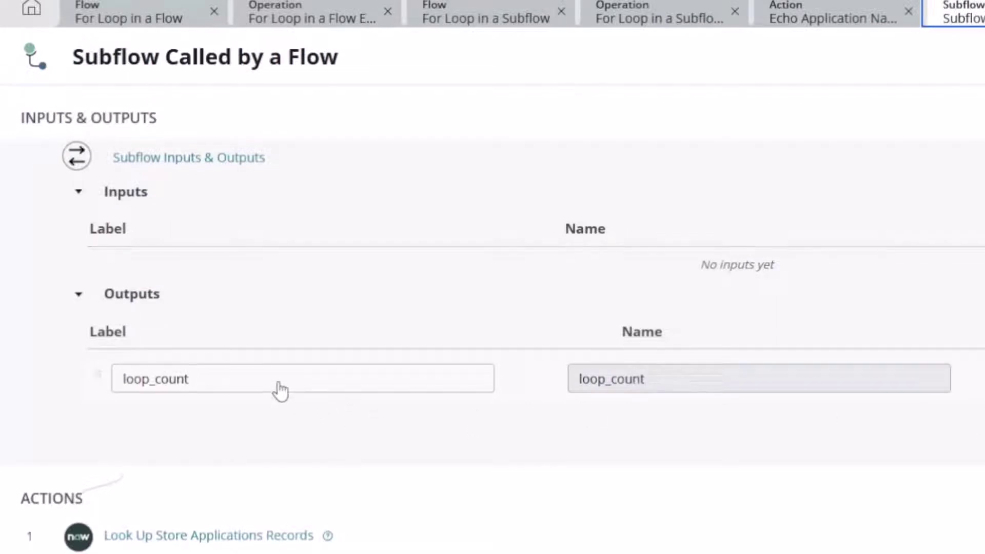
Collapse the subflow outputs and verify the Store Applications lookup returns at most 50 records
click(183, 380)
click(637, 273)
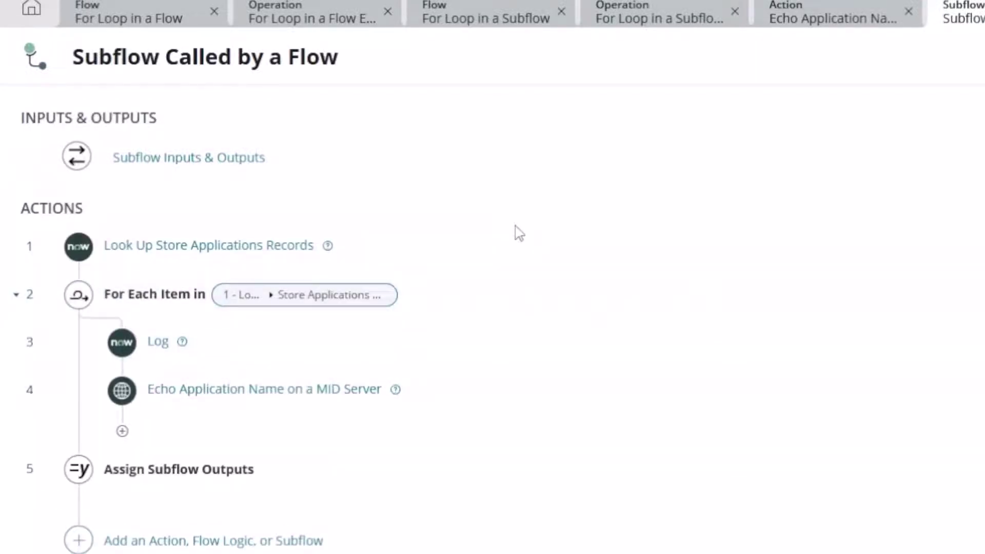
click(395, 247)
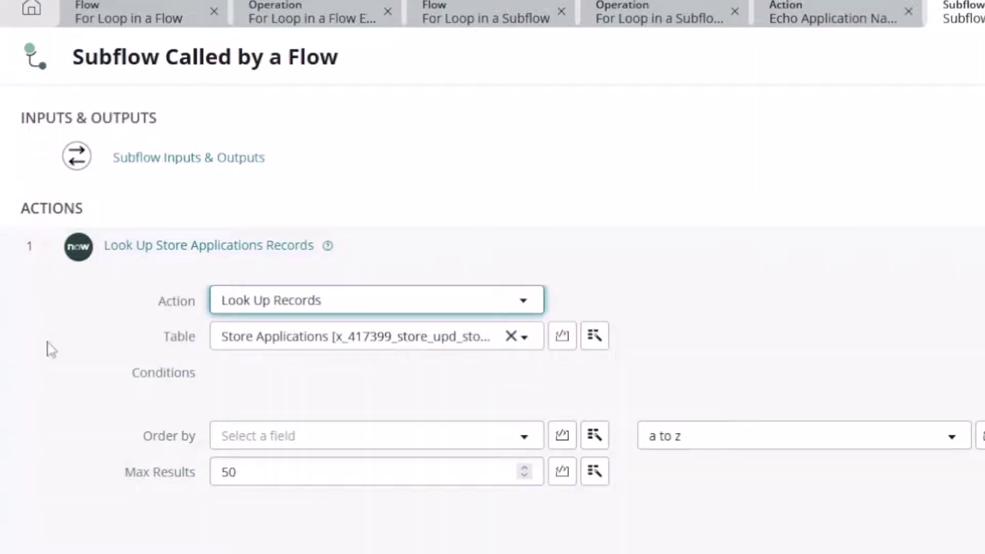
drag(81, 428, 281, 508)
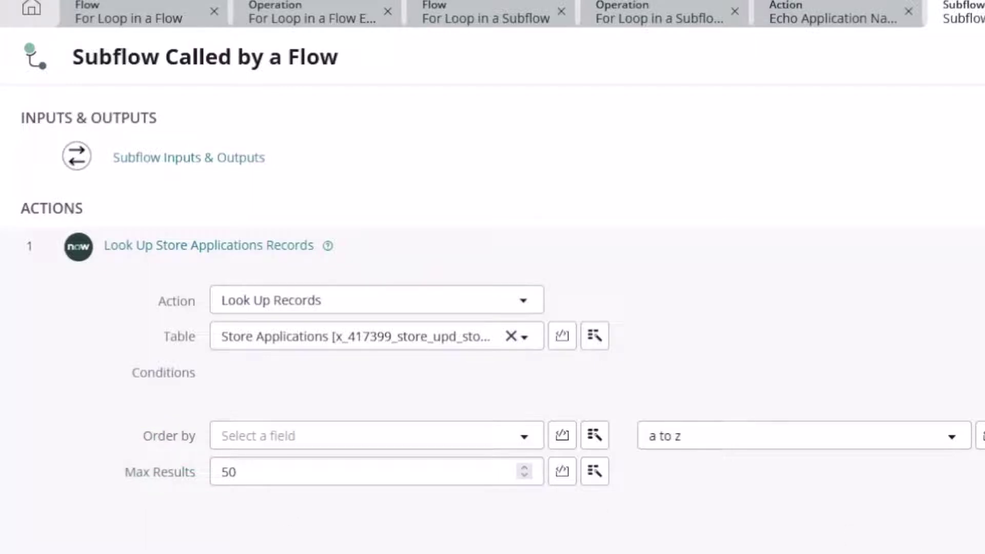
key(Return)
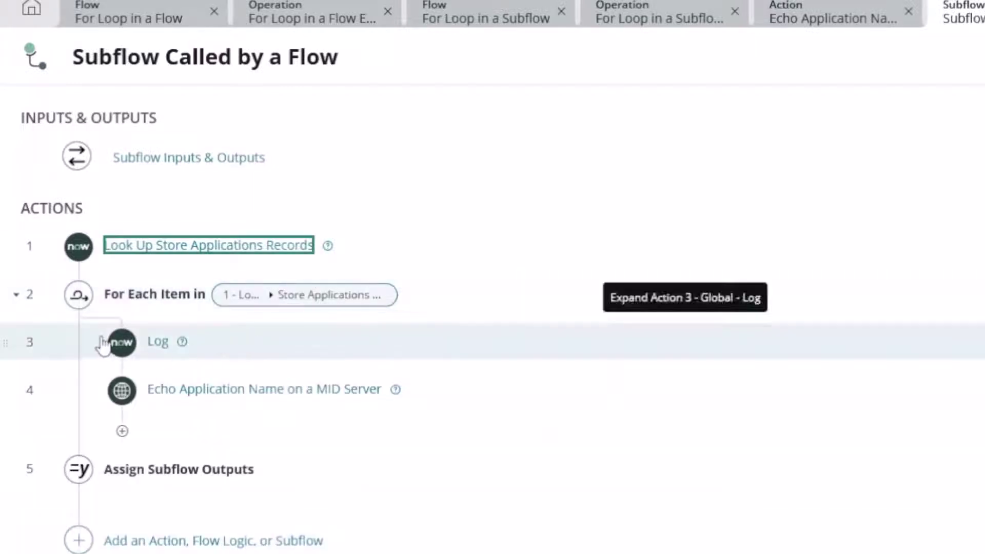
mouse_move(268, 336)
mouse_down()
mouse_move(220, 338)
mouse_move(268, 338)
mouse_up()
drag(470, 374, 397, 398)
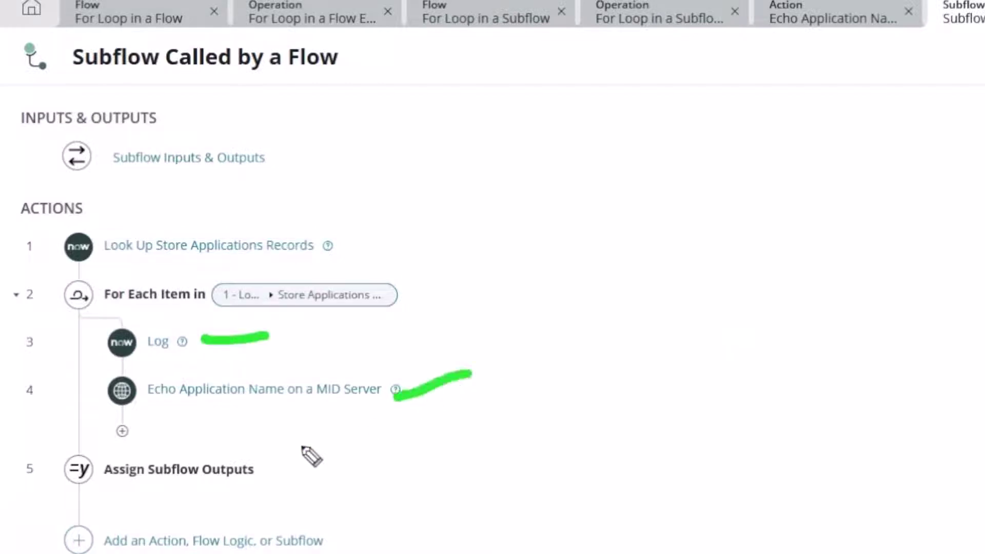
mouse_move(268, 444)
mouse_down()
mouse_move(117, 433)
mouse_move(49, 493)
mouse_move(303, 516)
mouse_move(231, 435)
mouse_up()
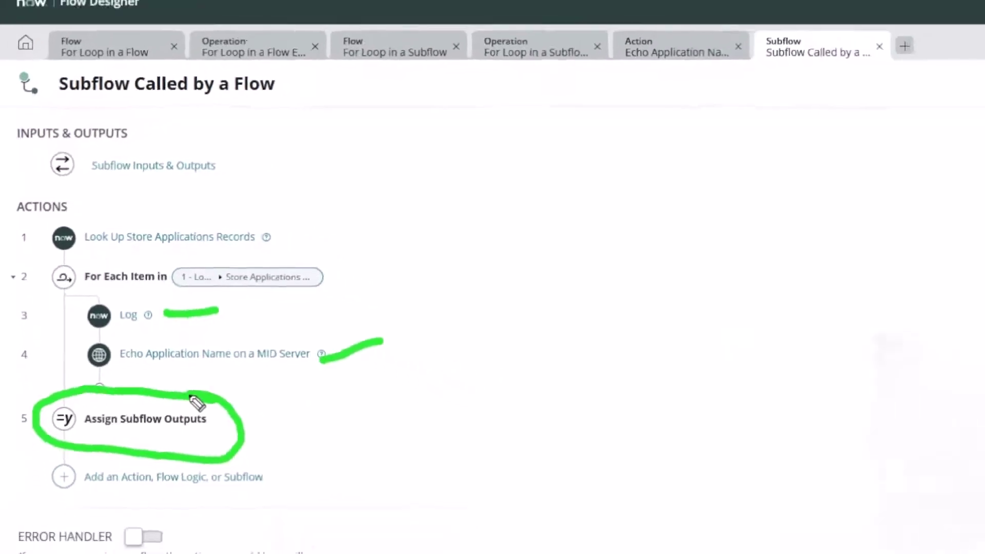
key(Escape)
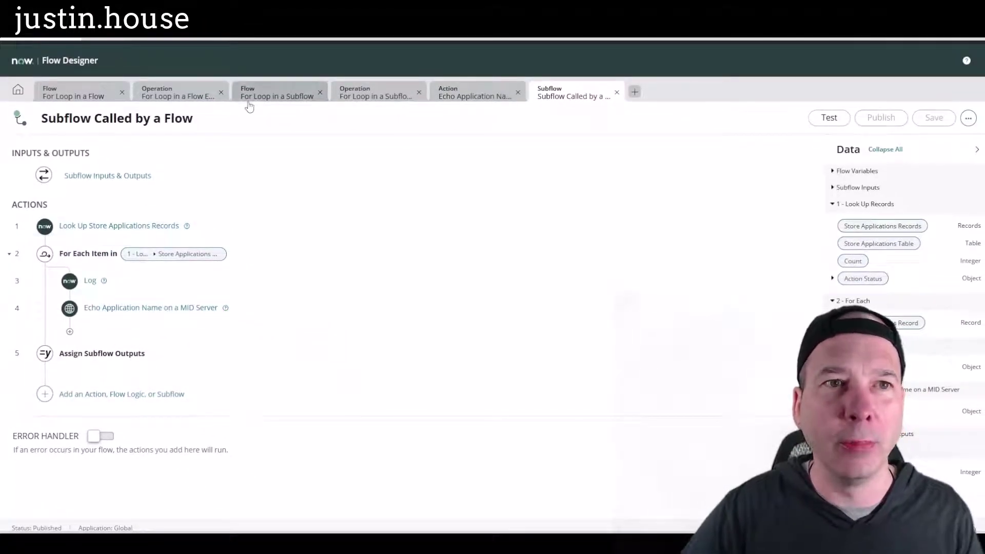
Open the For Loop in a Flow execution and jump to For Each iteration 50 of 50
click(191, 99)
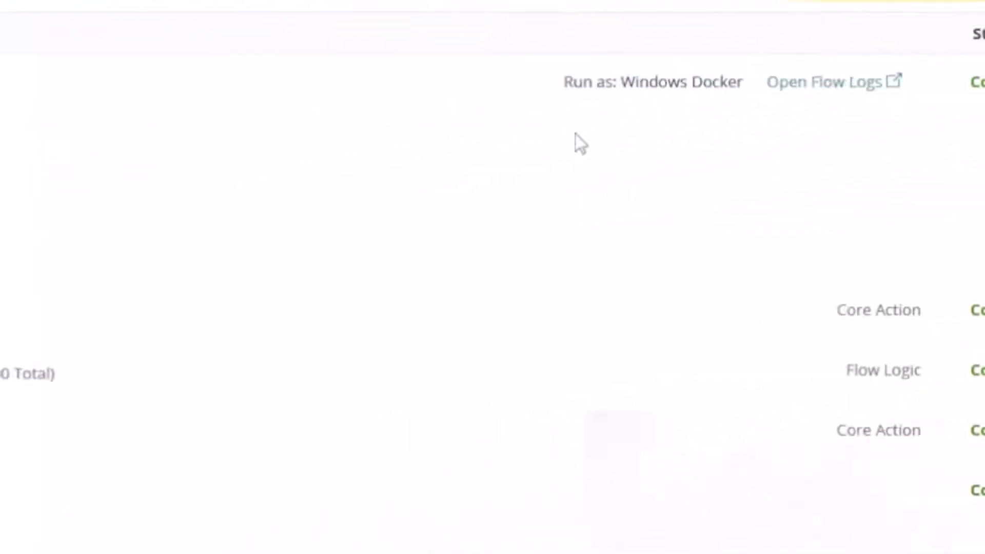
drag(451, 193, 852, 267)
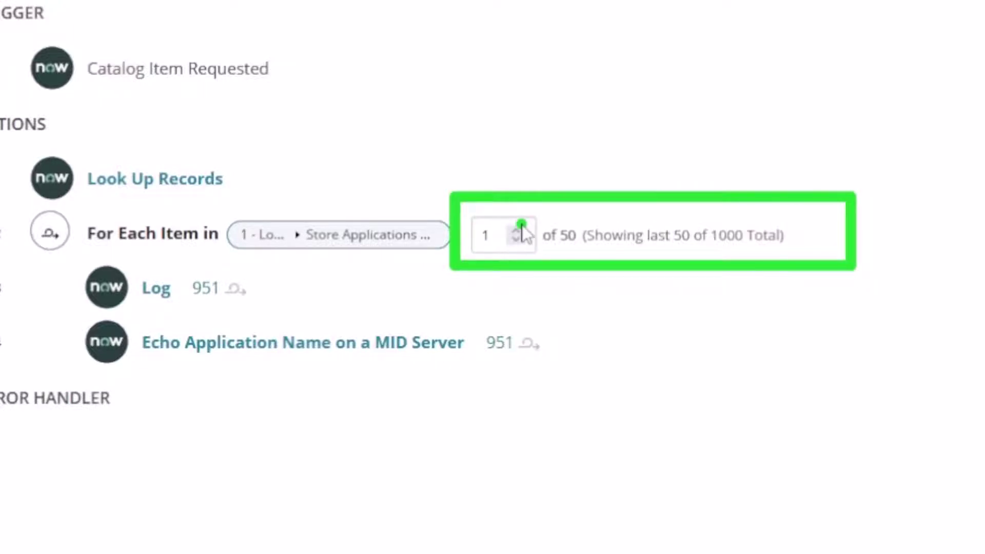
drag(499, 220, 469, 221)
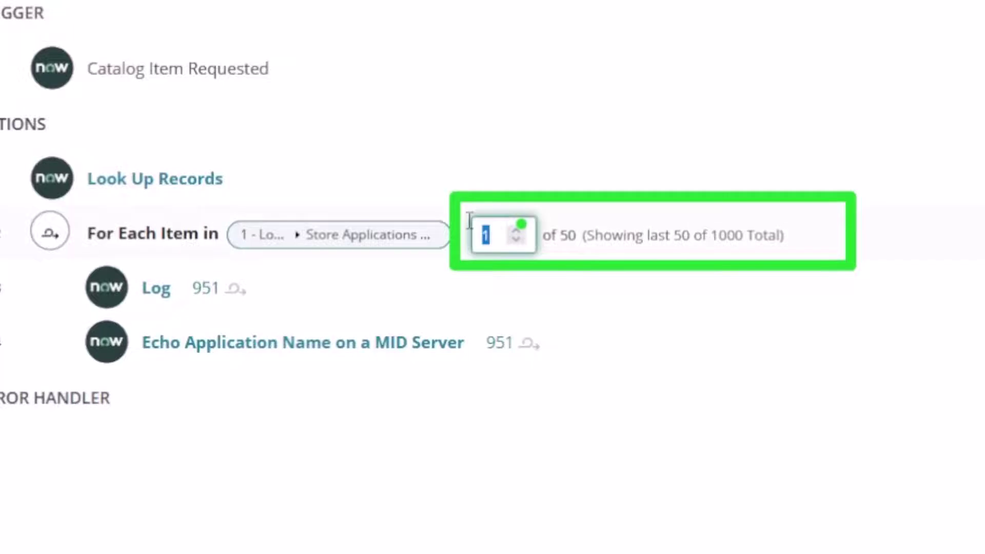
text(50)
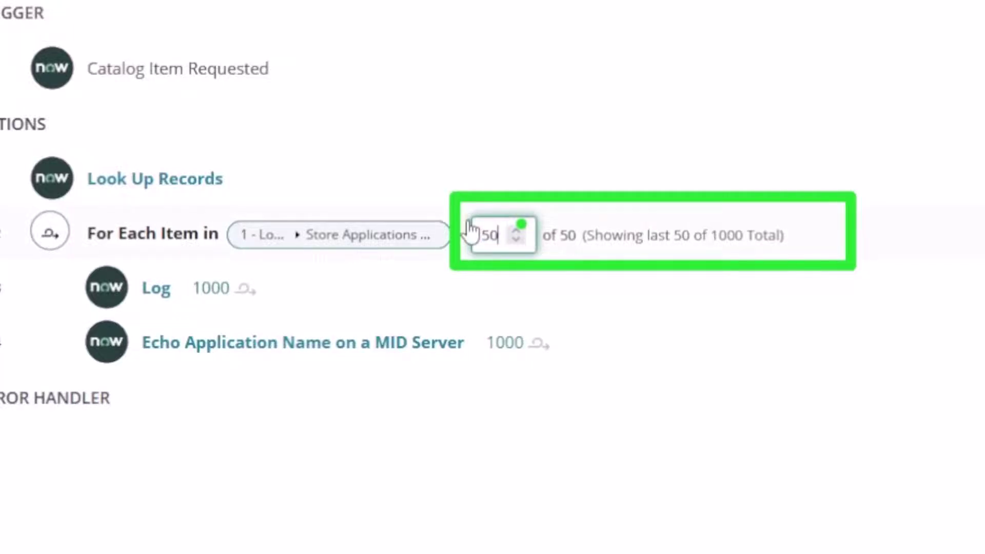
click(437, 312)
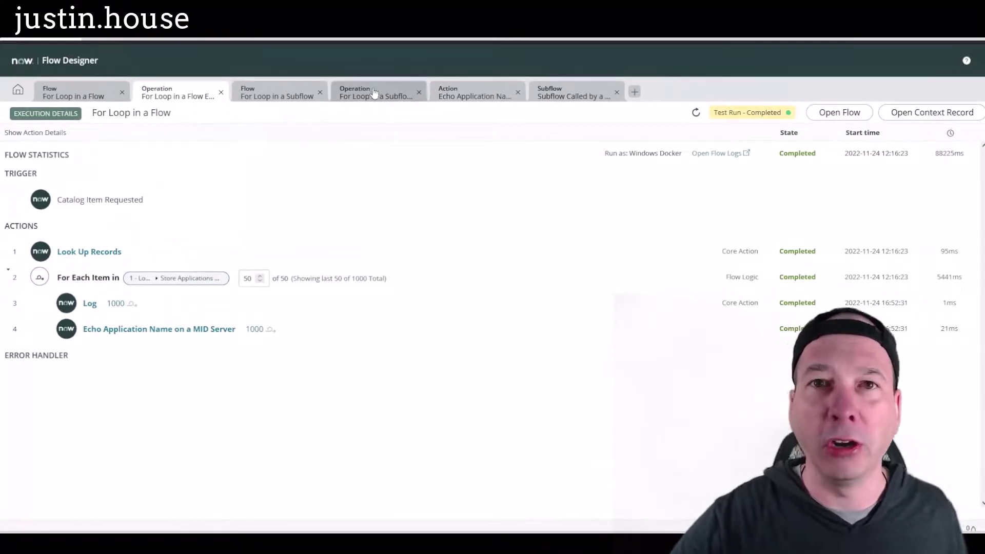
Open the For Loop in a Subflow execution and jump to Do Until iteration 20 of 20
click(375, 93)
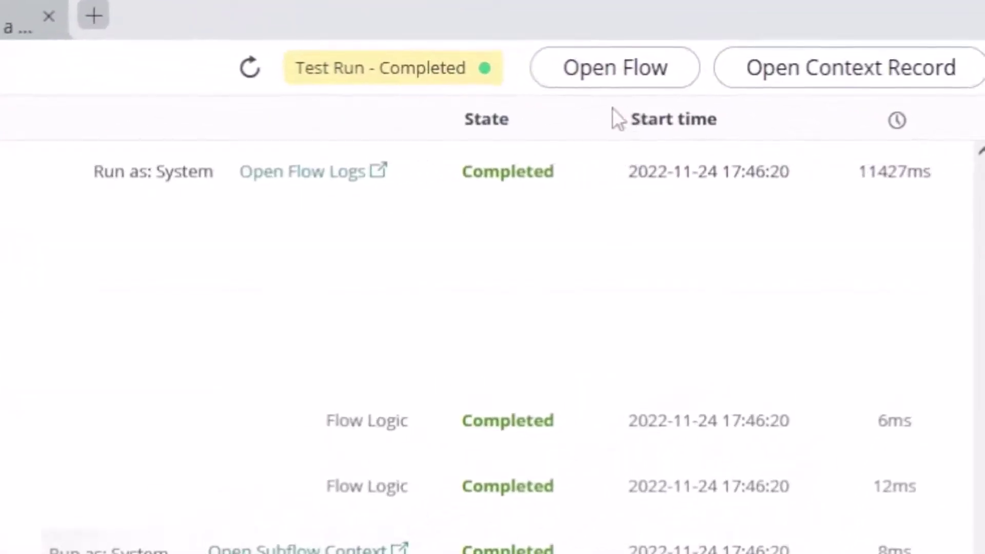
drag(606, 112, 821, 201)
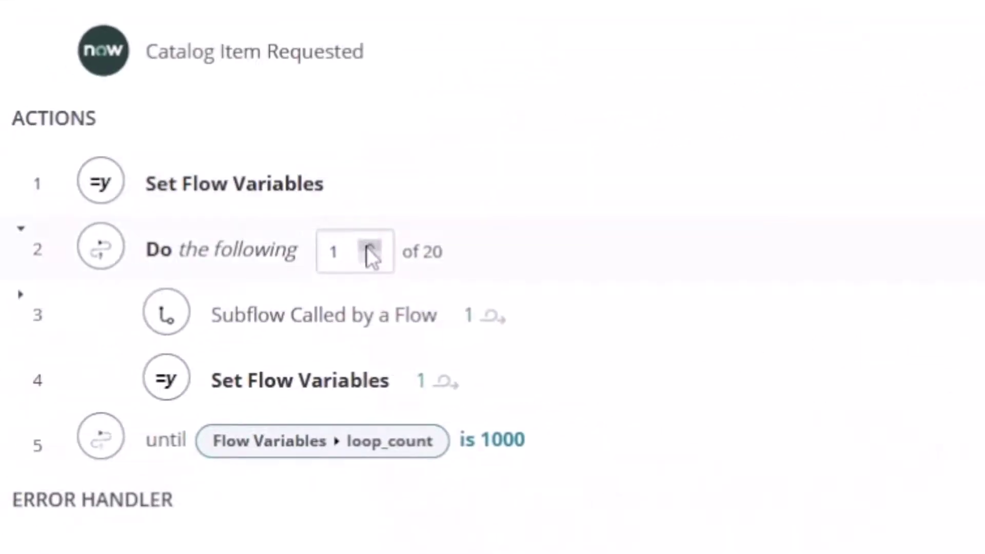
double_click(337, 247)
text(20)
key(Tab)
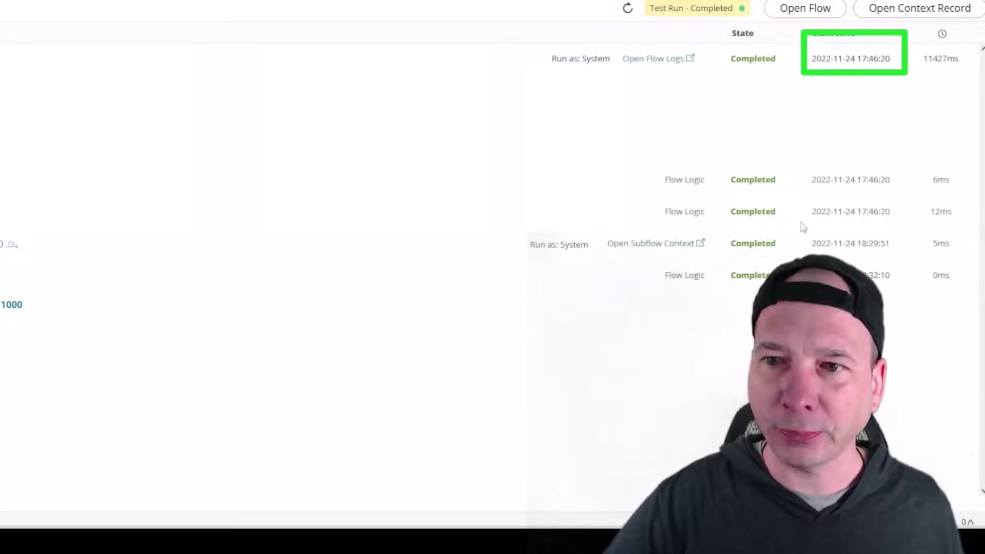
drag(798, 220, 913, 264)
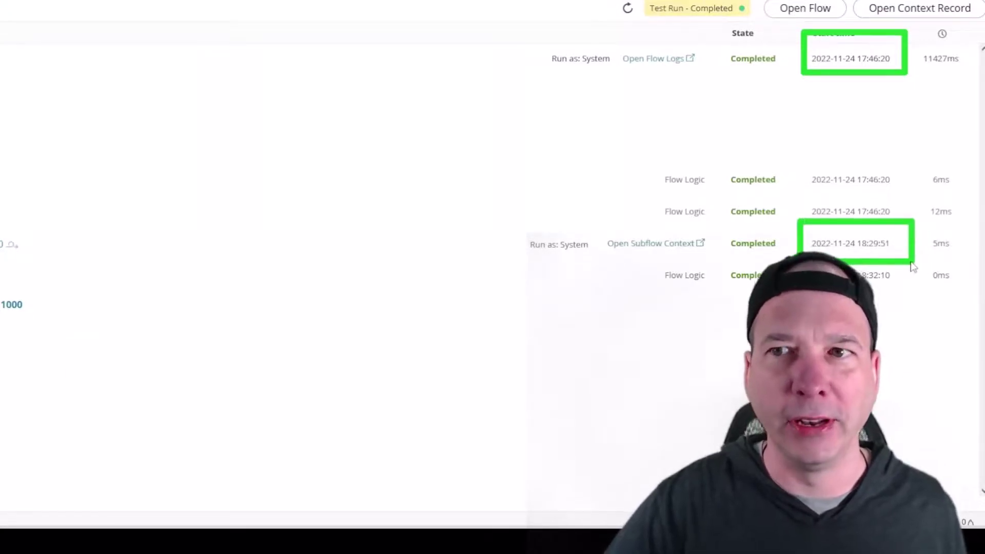